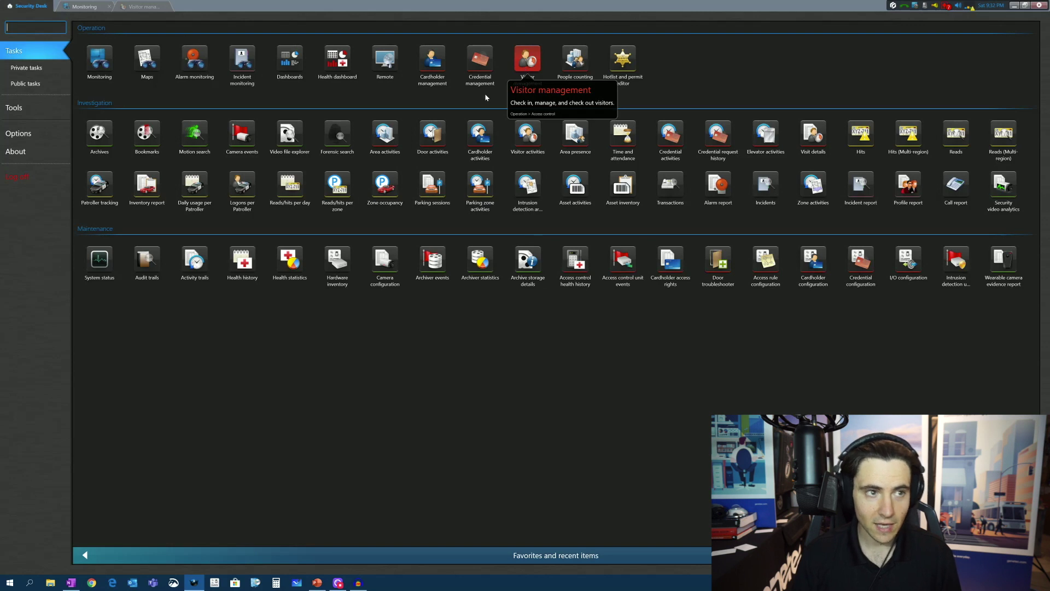
# Switch to the Visitor management task in Security Desk
pyautogui.click(149, 10)
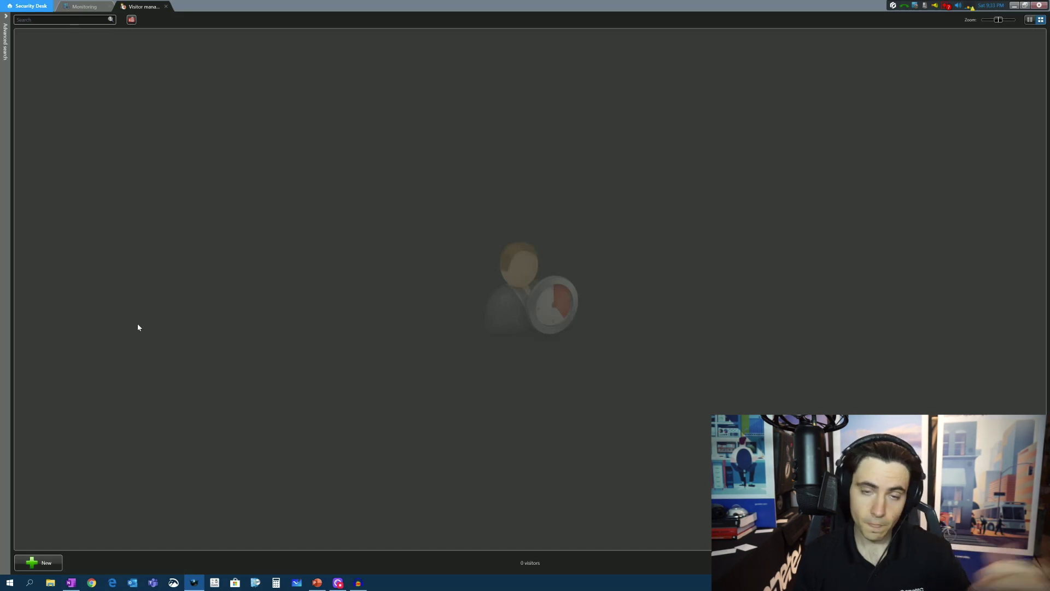
# Start a new visitor record with the visitor's first and last name, then bring up the profile photo options
pyautogui.click(38, 564)
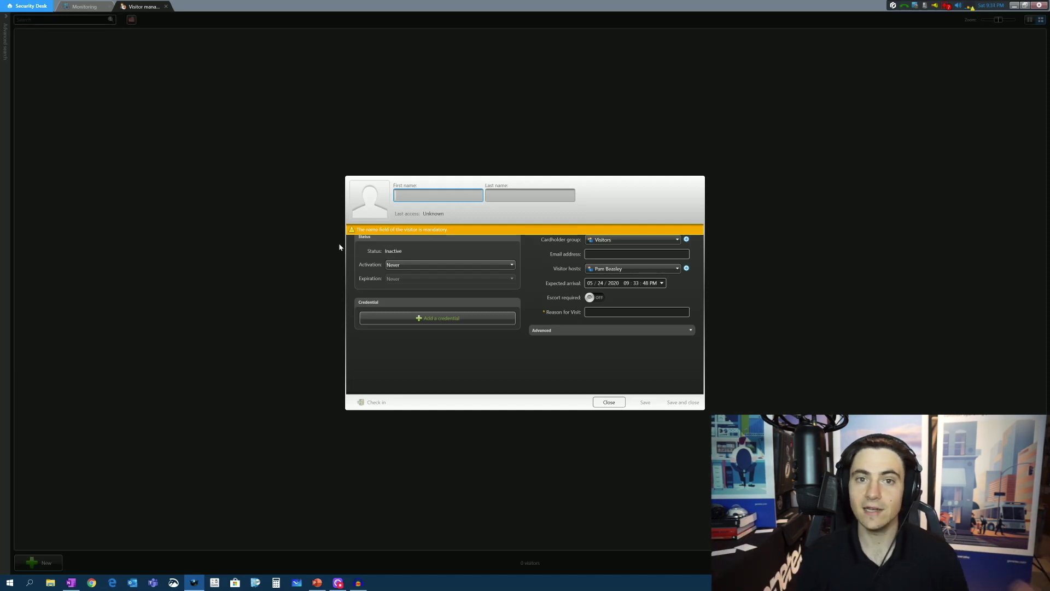
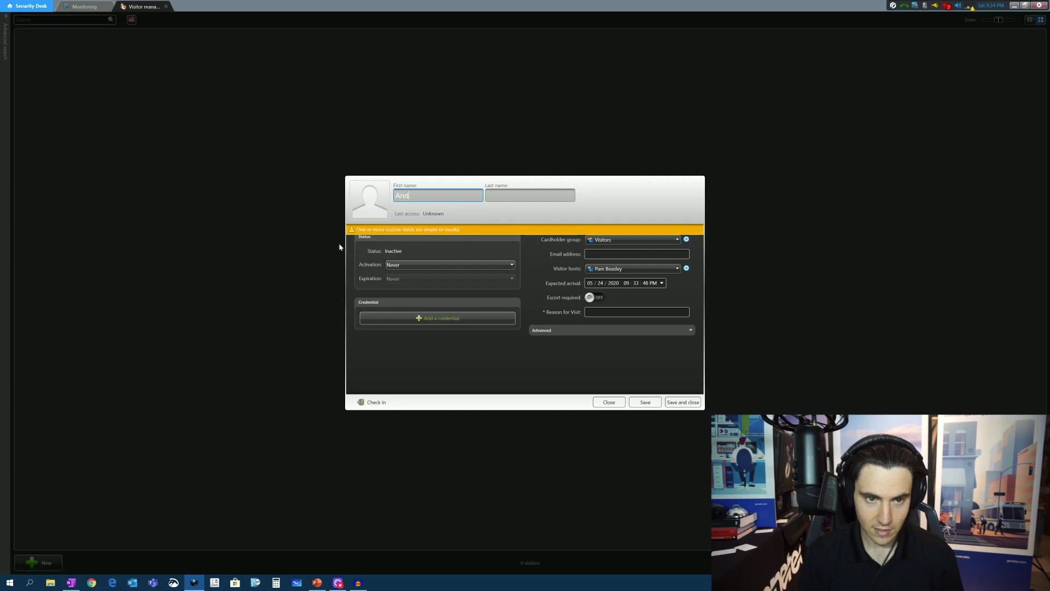
pyautogui.press('Tab')
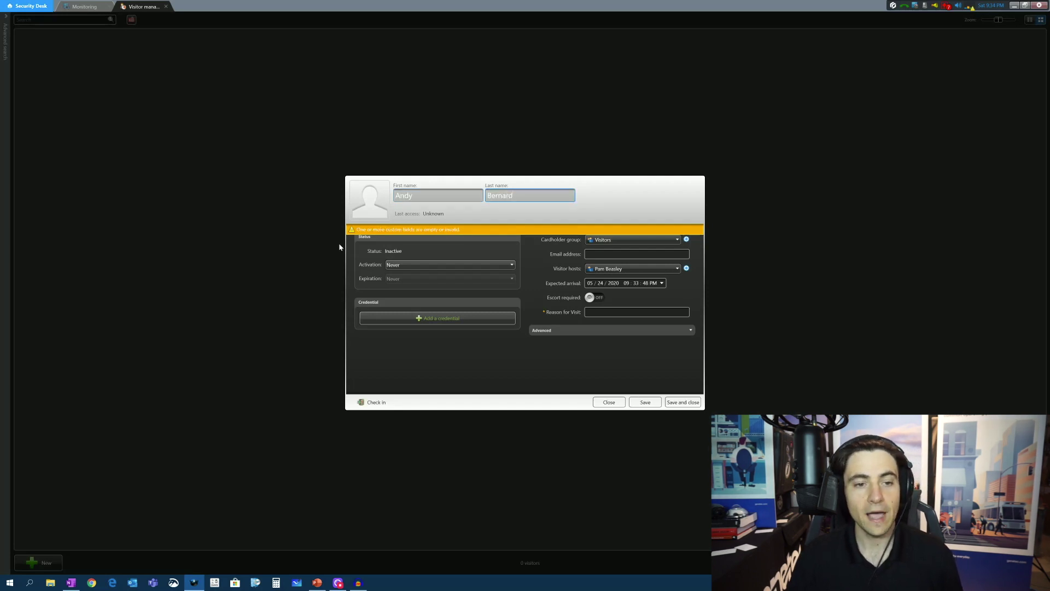
pyautogui.click(364, 202)
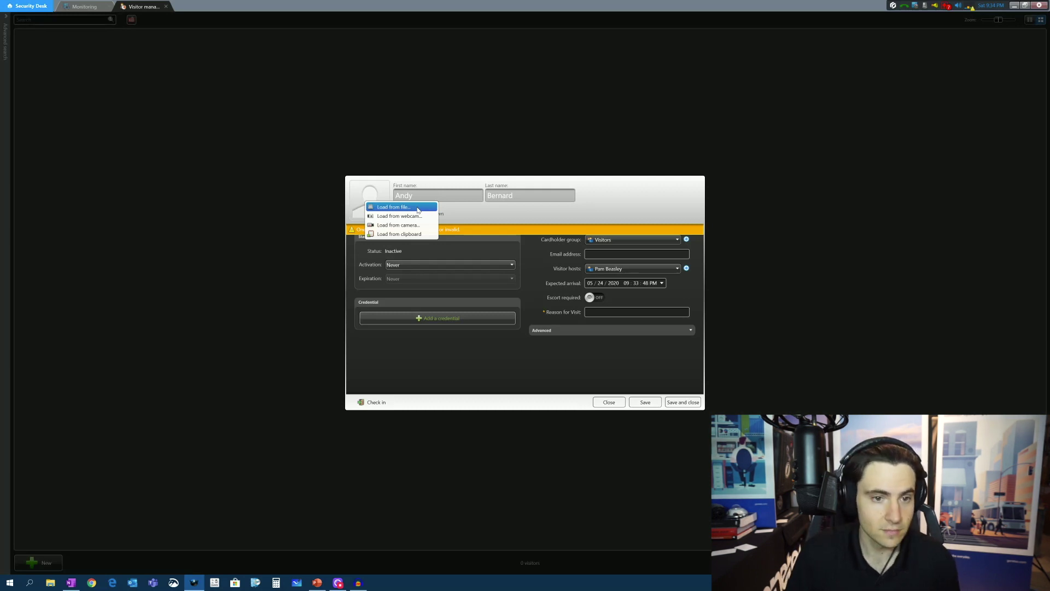
# Load the visitor's photo from file, crop it to head and shoulders, and save it
pyautogui.click(417, 209)
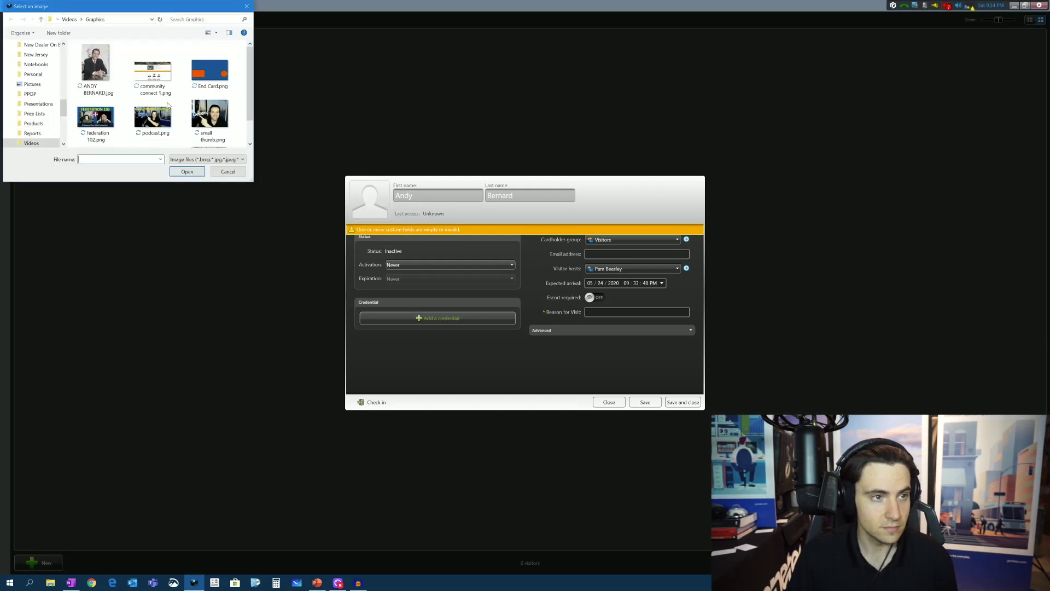
pyautogui.doubleClick(91, 62)
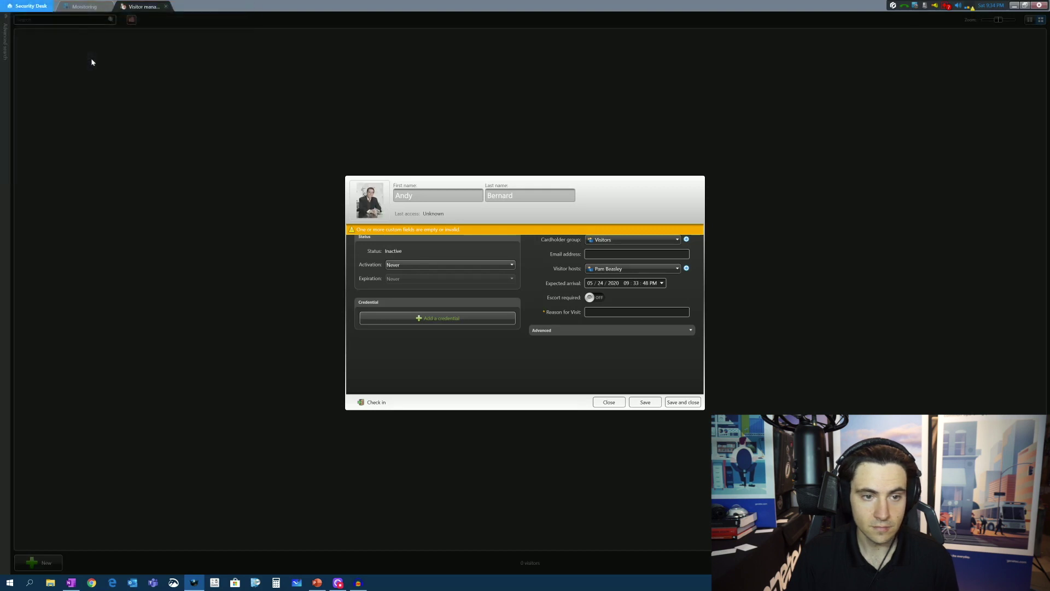
pyautogui.doubleClick(368, 193)
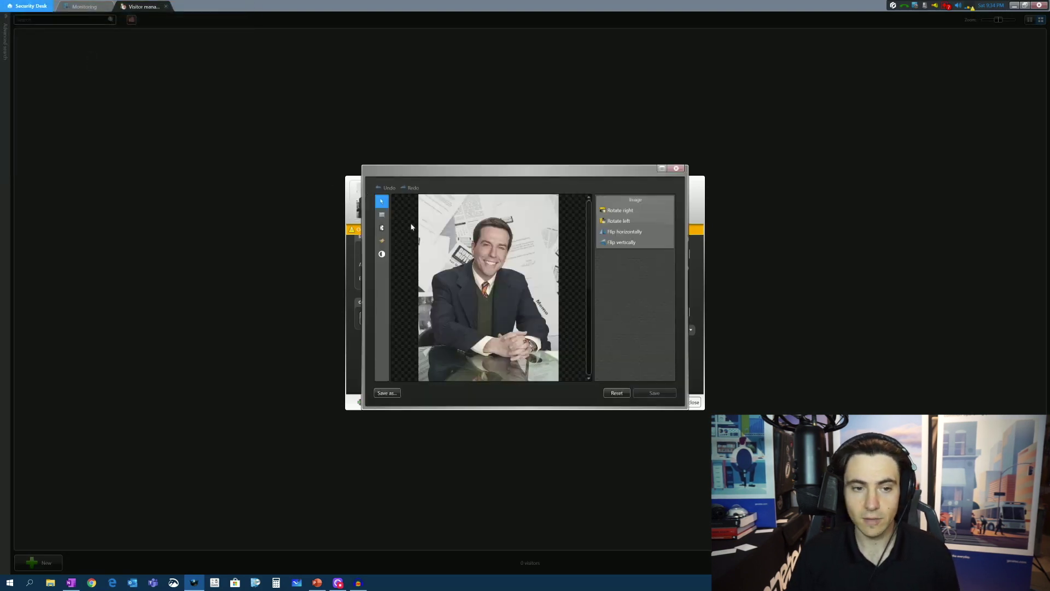
pyautogui.click(382, 215)
pyautogui.moveTo(452, 209); pyautogui.dragTo(524, 291)
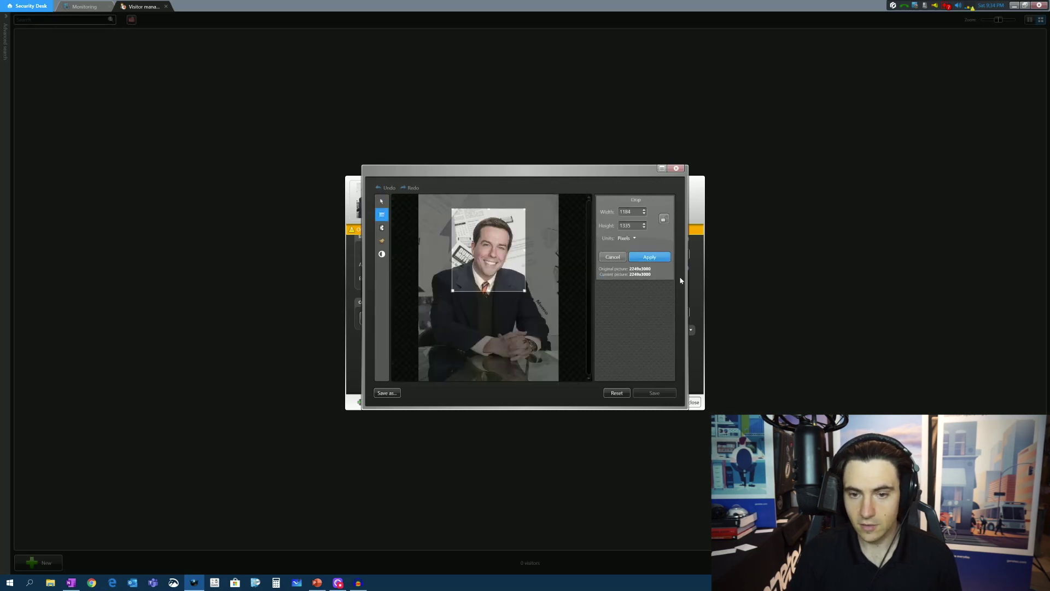
pyautogui.click(659, 257)
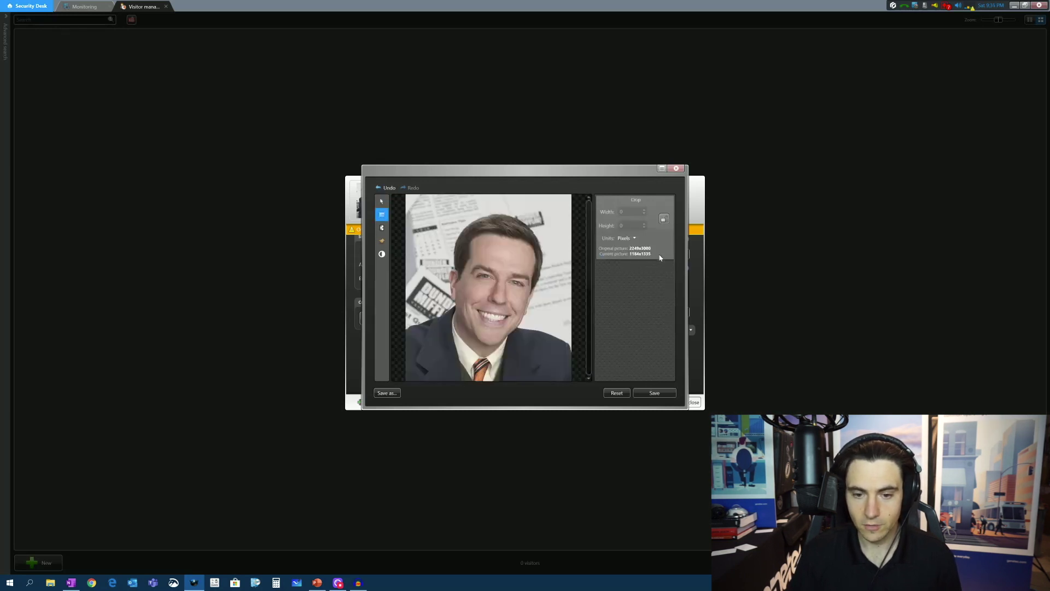
pyautogui.click(662, 394)
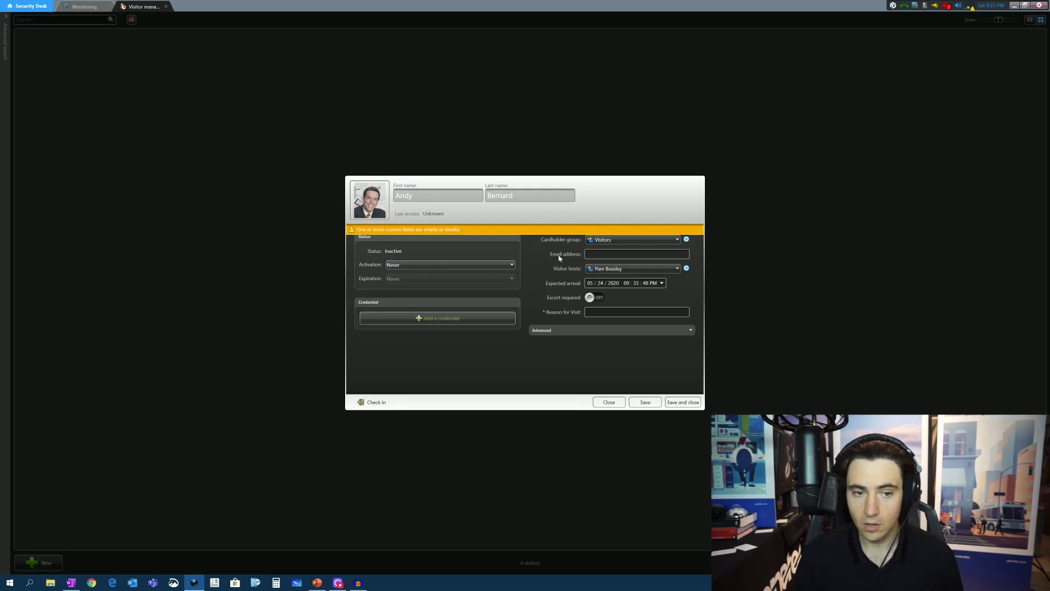
# Set activation to a specific date and expiration to 05/30/2020 05:00:00 PM
pyautogui.click(406, 265)
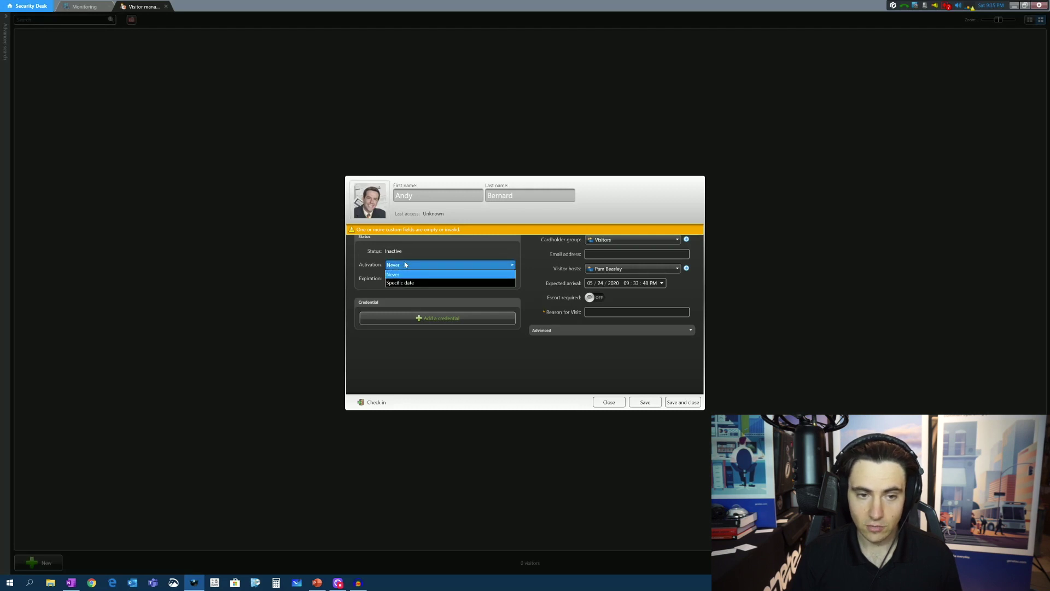
pyautogui.click(407, 283)
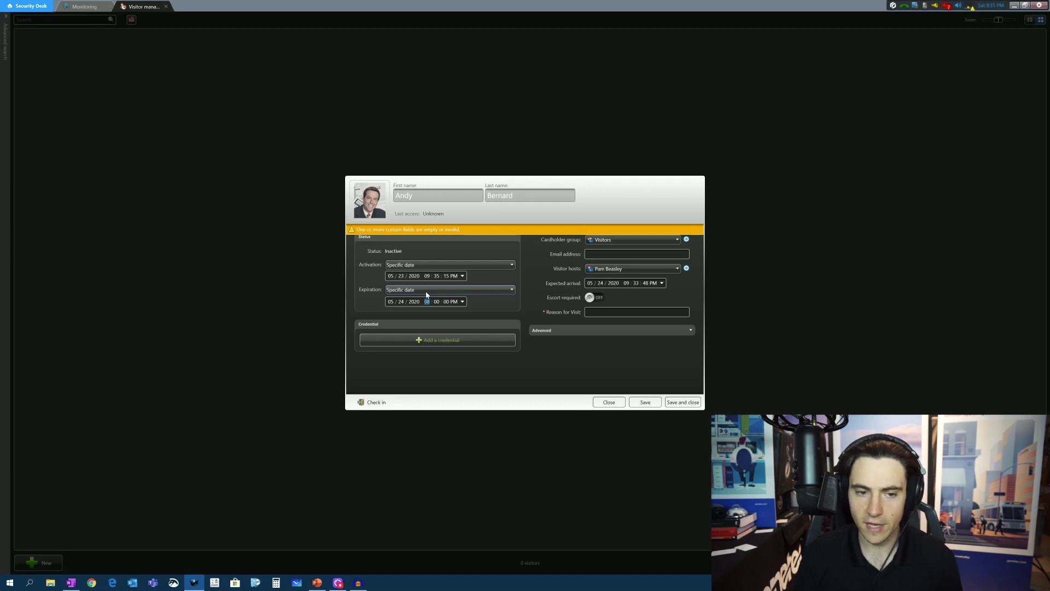
pyautogui.click(426, 290)
pyautogui.click(416, 311)
pyautogui.click(401, 302)
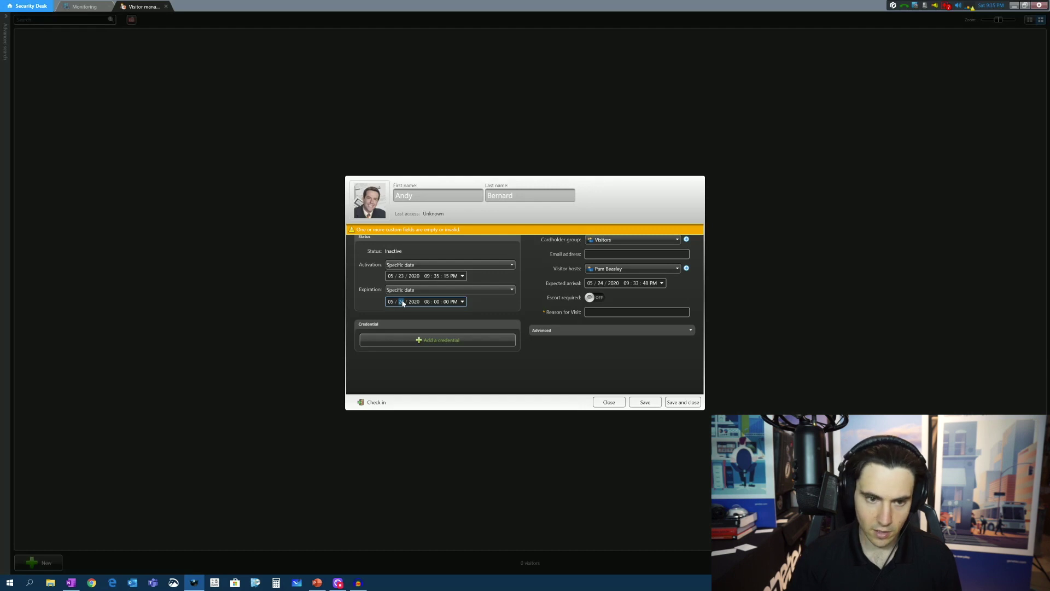
pyautogui.write('30')
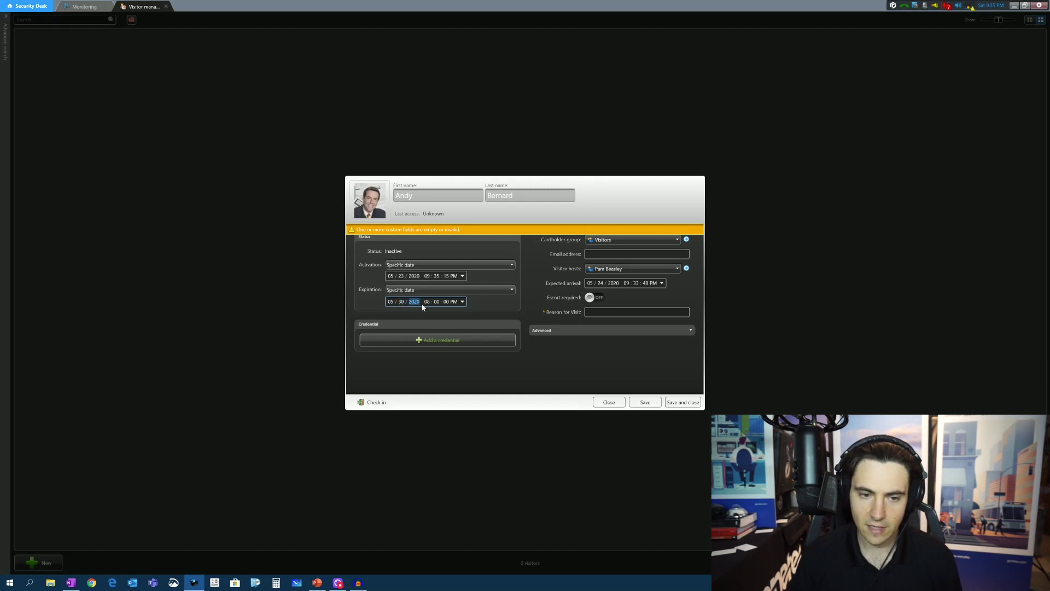
pyautogui.click(422, 306)
pyautogui.write('5')
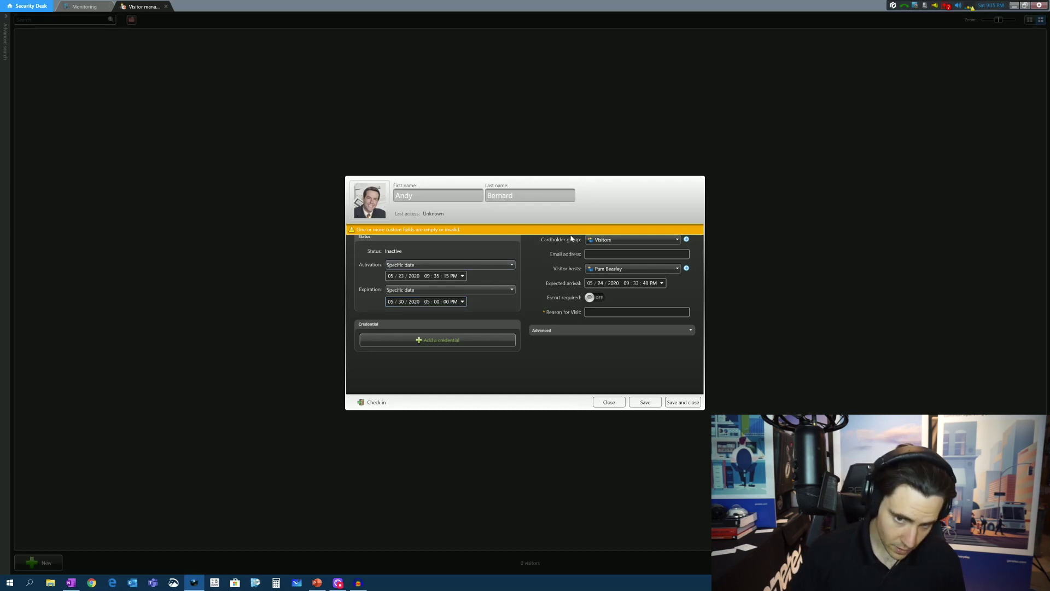
# Keep the cardholder group as Visitors and enter the visitor's e-mail address
pyautogui.click(604, 241)
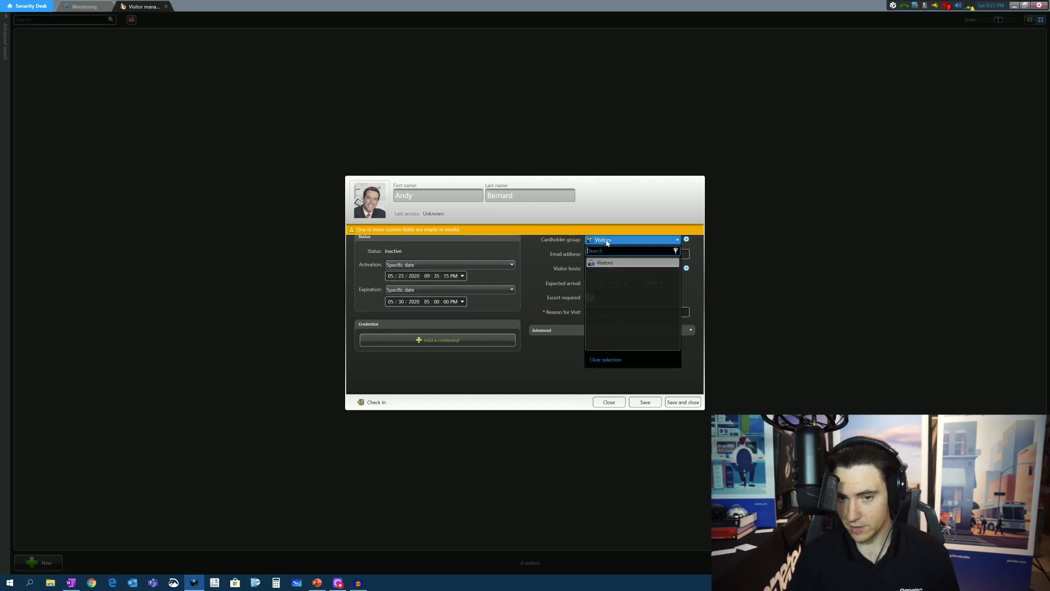
pyautogui.click(608, 266)
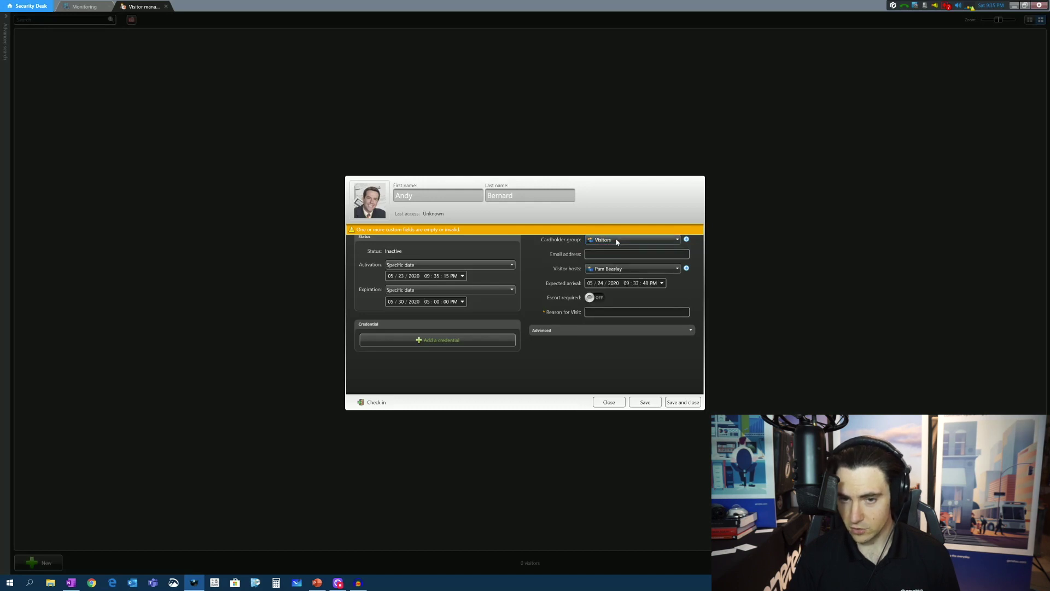
pyautogui.click(607, 240)
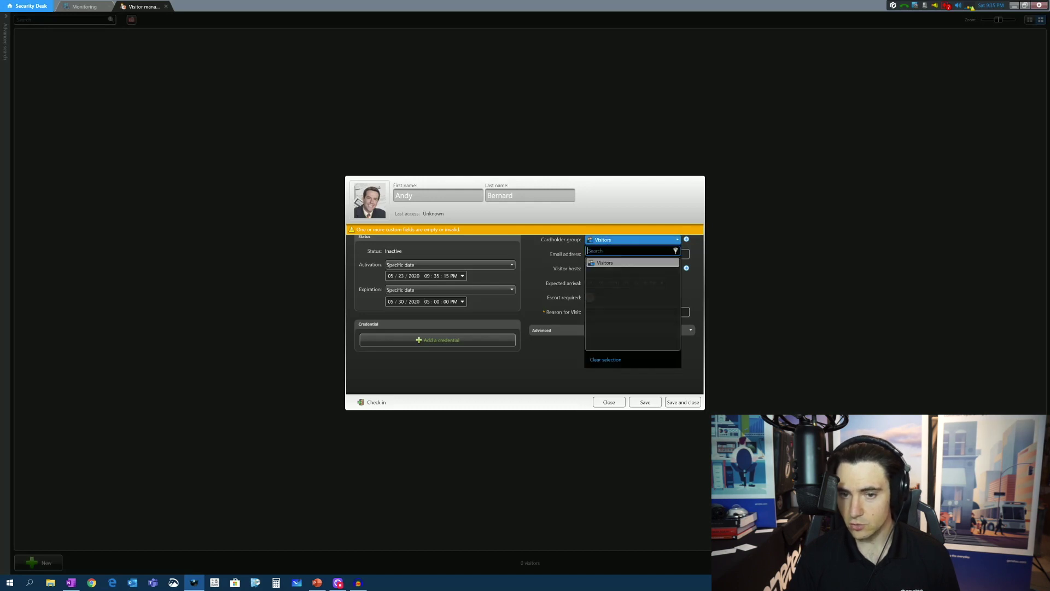
pyautogui.click(612, 266)
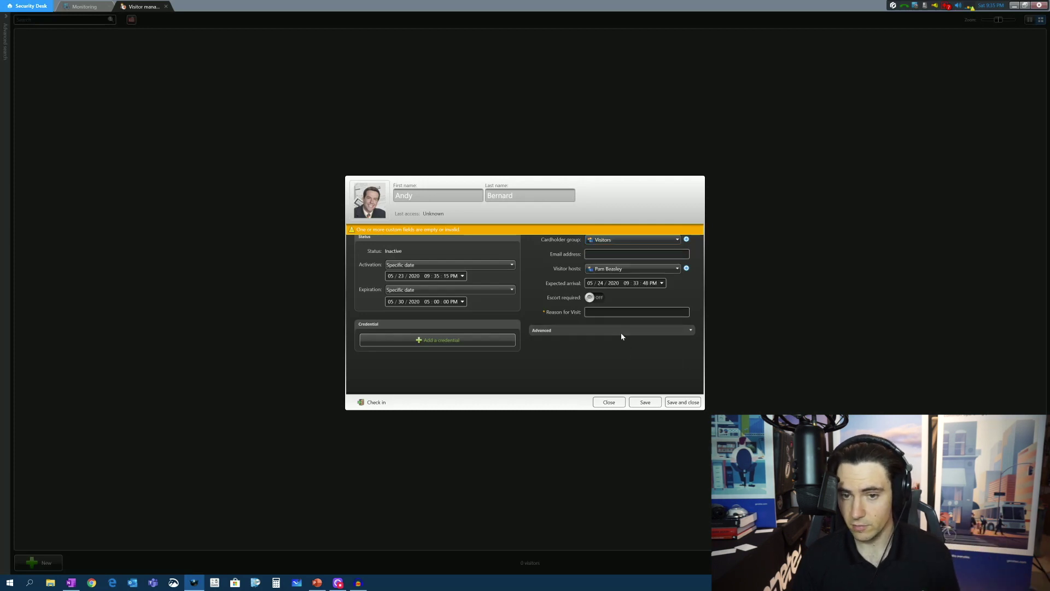
pyautogui.press('Tab')
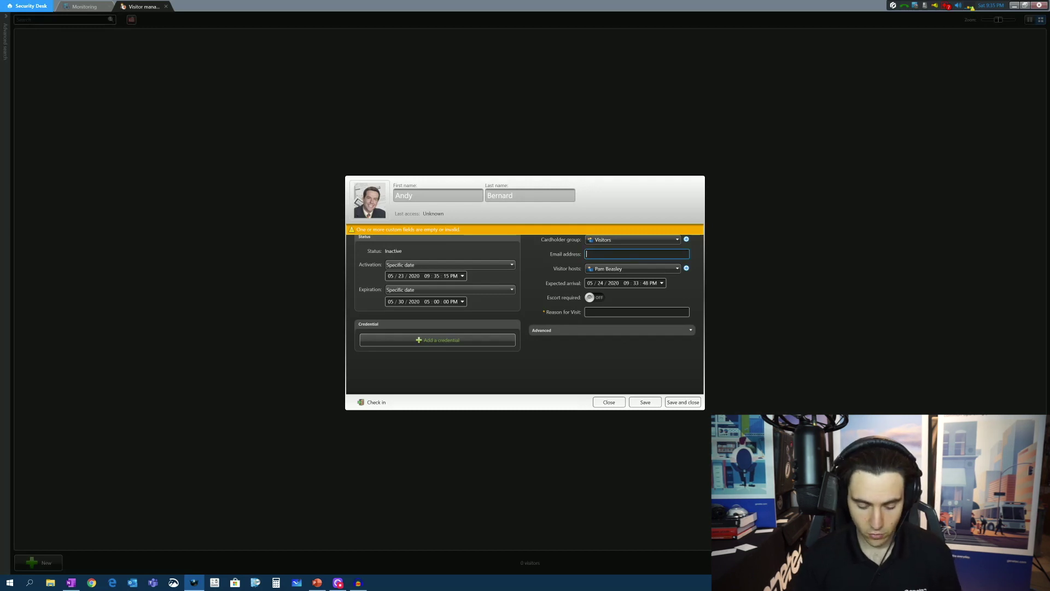
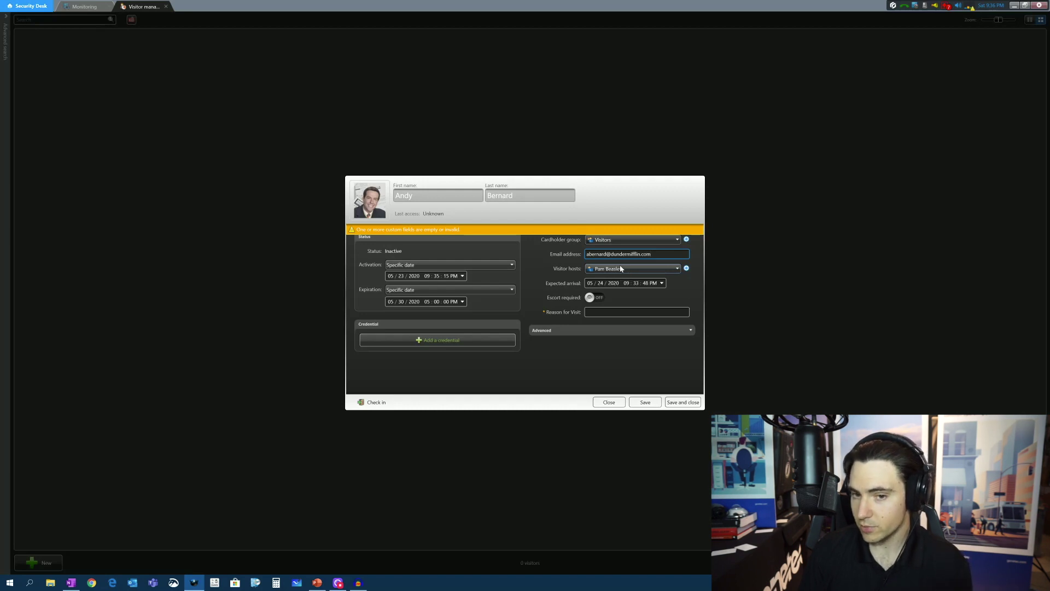
# Keep the current host, turn Escort required off, and enter 'Job Interview' as the reason for visit
pyautogui.click(621, 269)
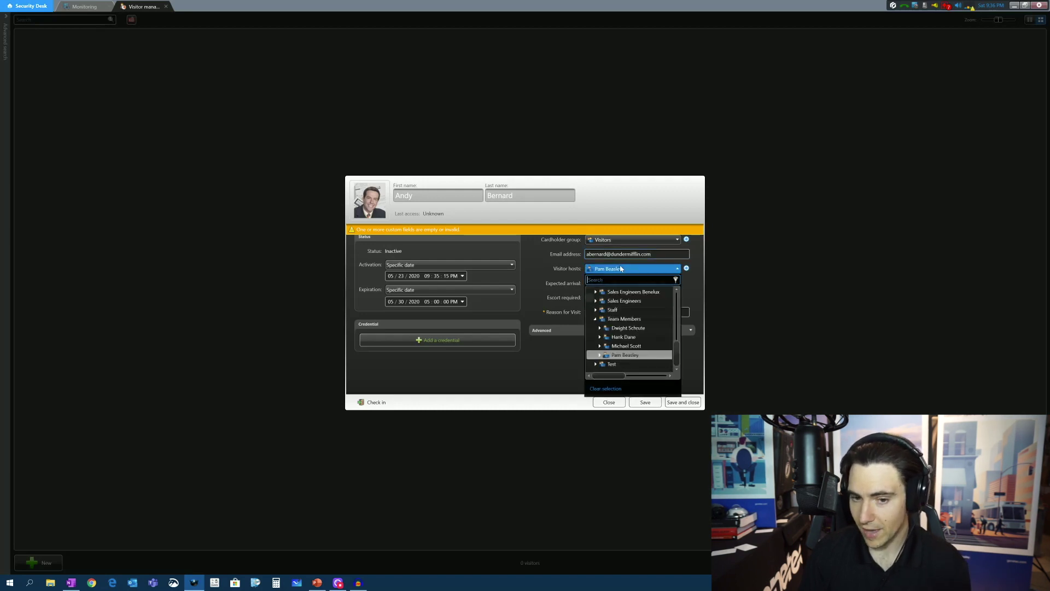
pyautogui.click(621, 269)
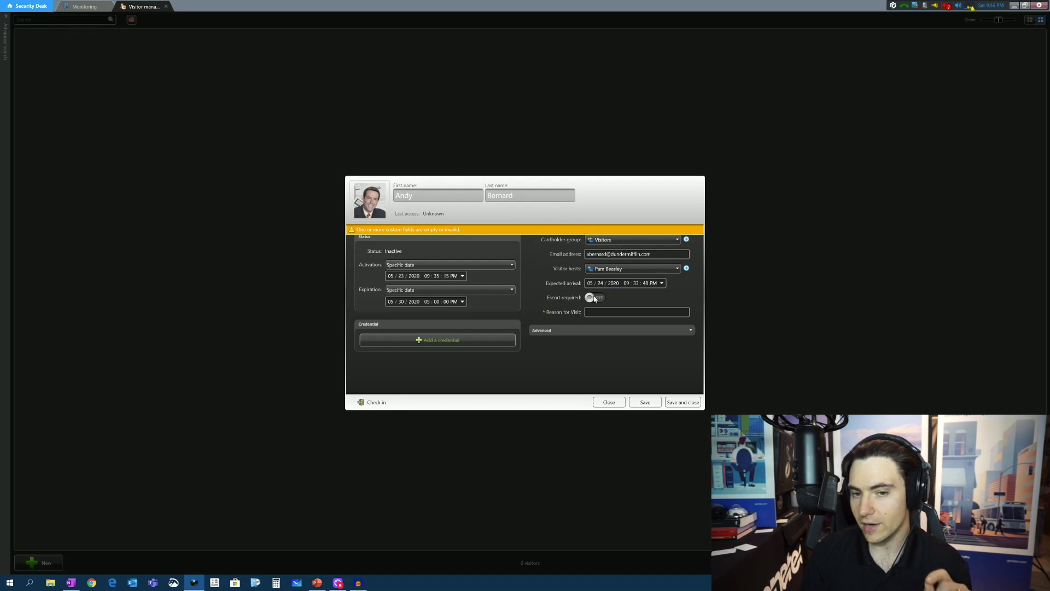
pyautogui.click(595, 299)
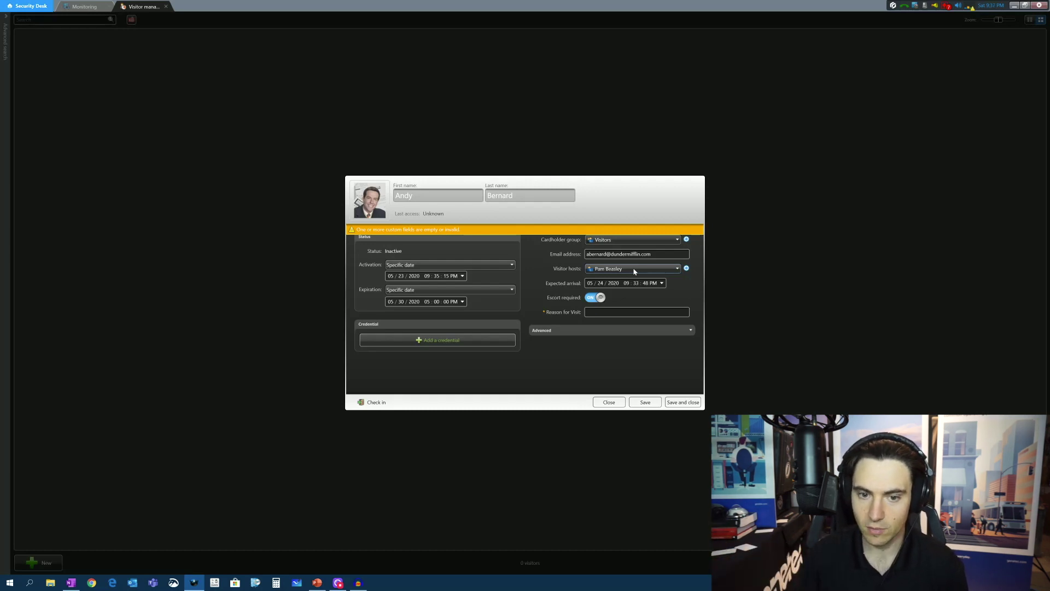
pyautogui.click(595, 298)
pyautogui.click(601, 311)
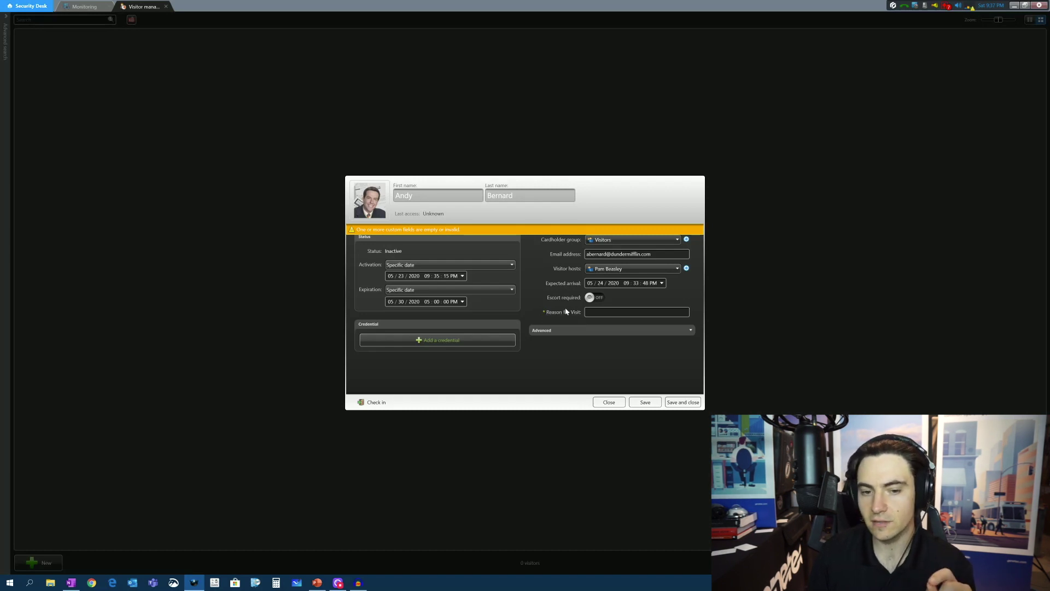
pyautogui.click(602, 312)
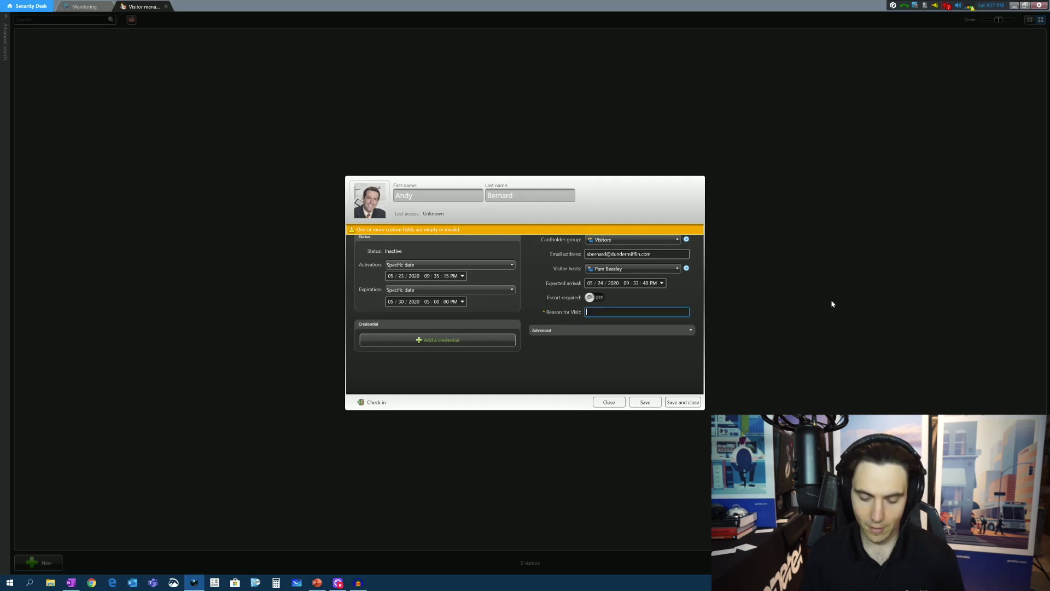
pyautogui.write('Job Interview')
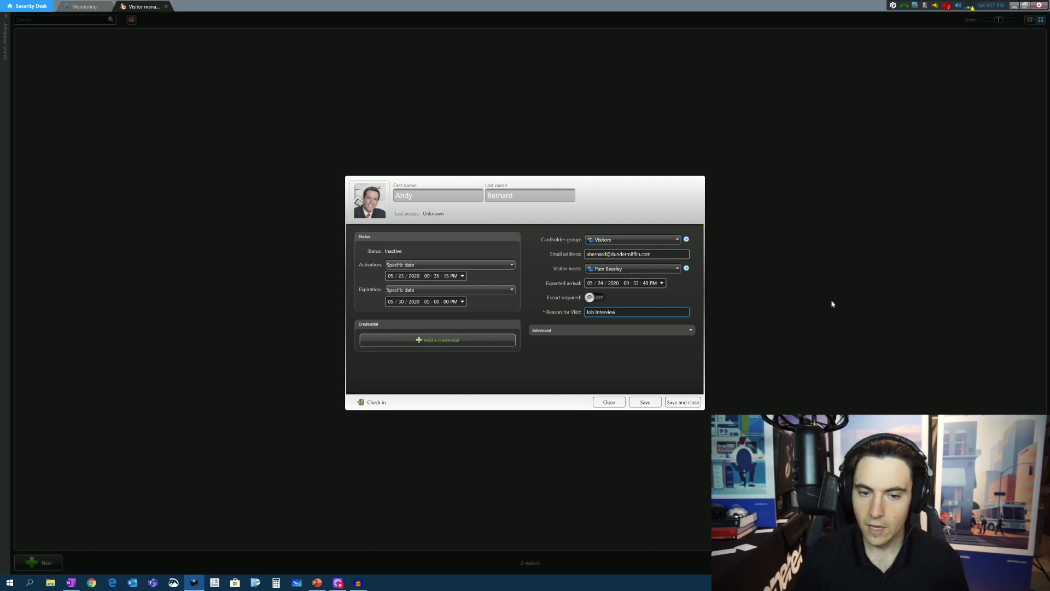
# Expand Advanced settings and turn on Use extended grant time and Bypass antipassback rules
pyautogui.click(651, 329)
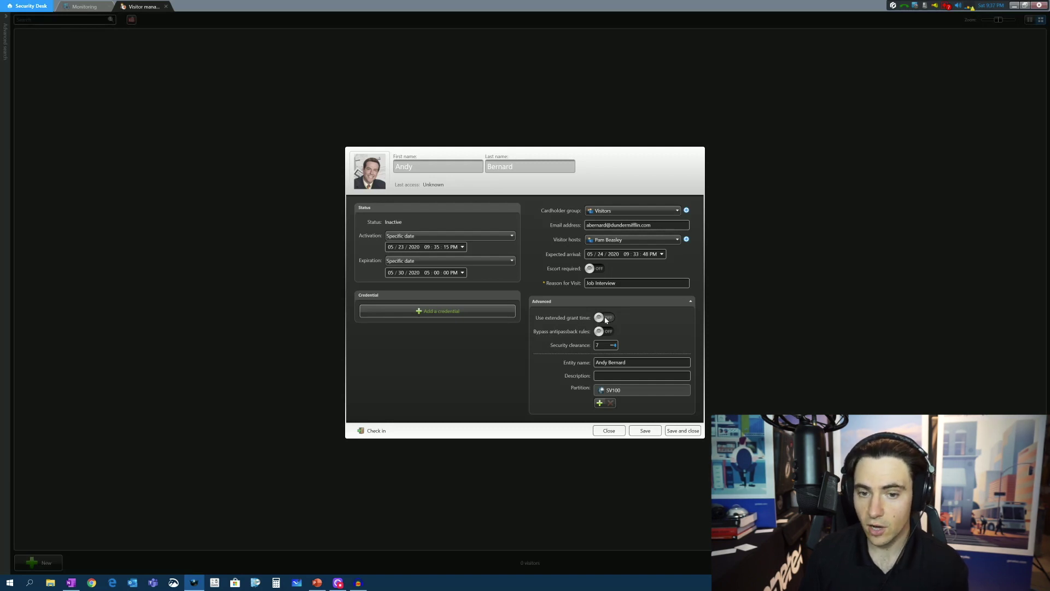
pyautogui.click(605, 317)
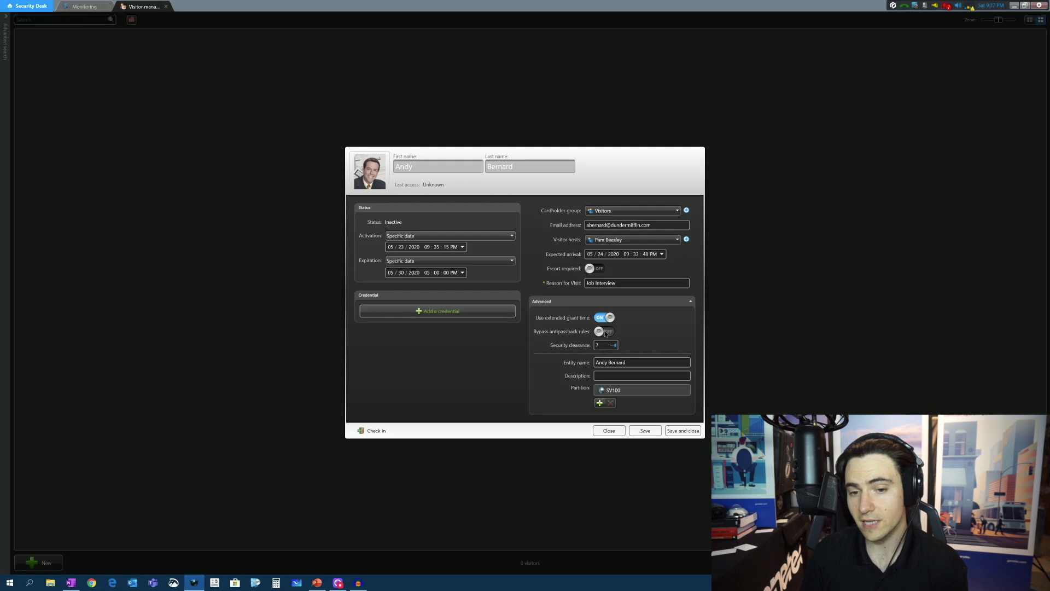
pyautogui.click(601, 345)
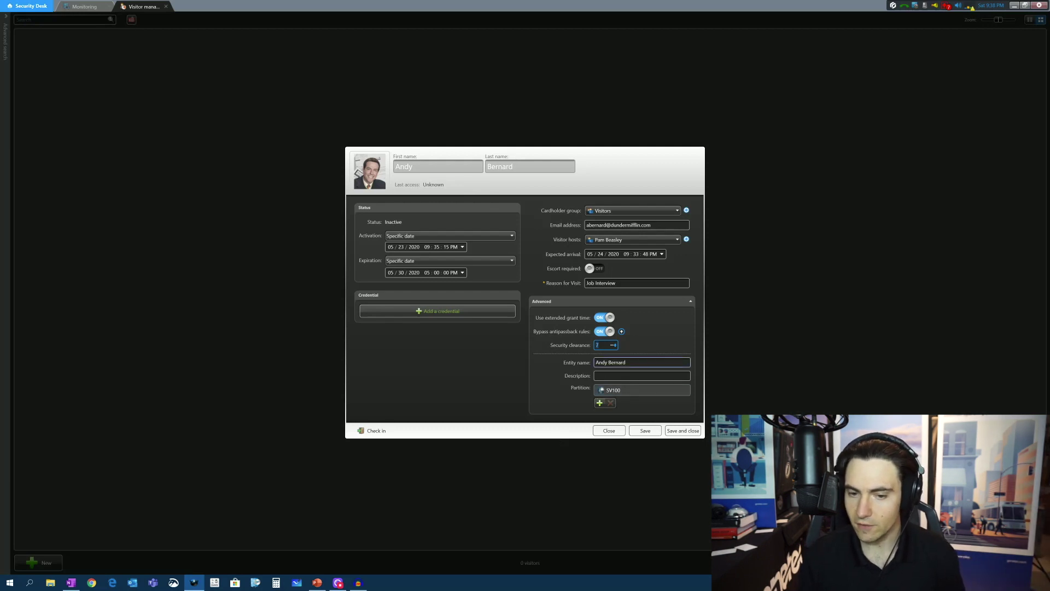
pyautogui.click(602, 364)
pyautogui.press('End')
pyautogui.hotkey('ctrl', 'a')
pyautogui.press('Tab')
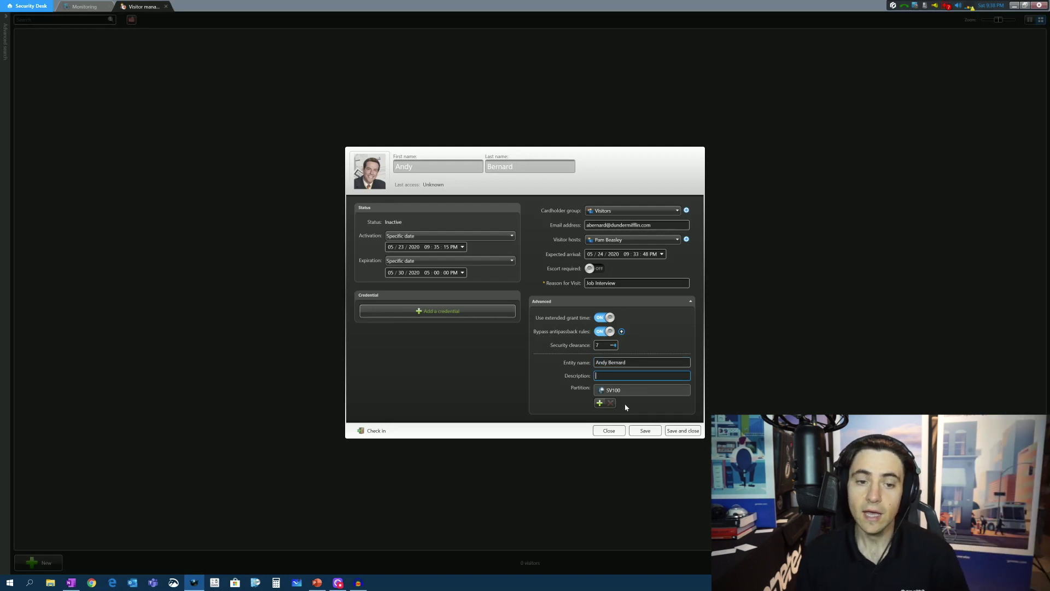
# Dismiss the credential types list without choosing one and save the visitor record
pyautogui.click(443, 311)
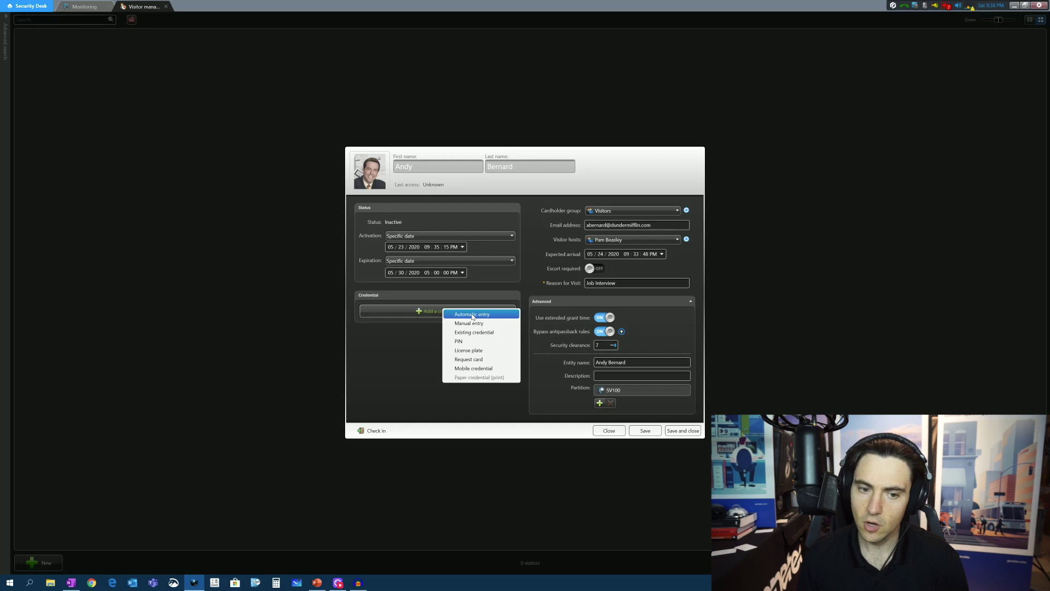
pyautogui.click(396, 360)
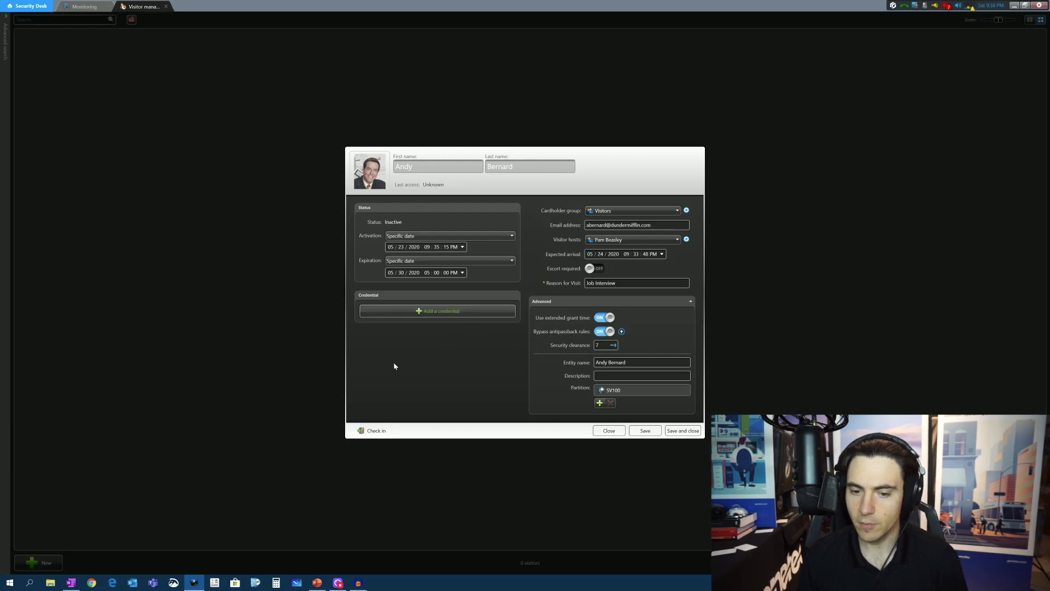
pyautogui.click(646, 430)
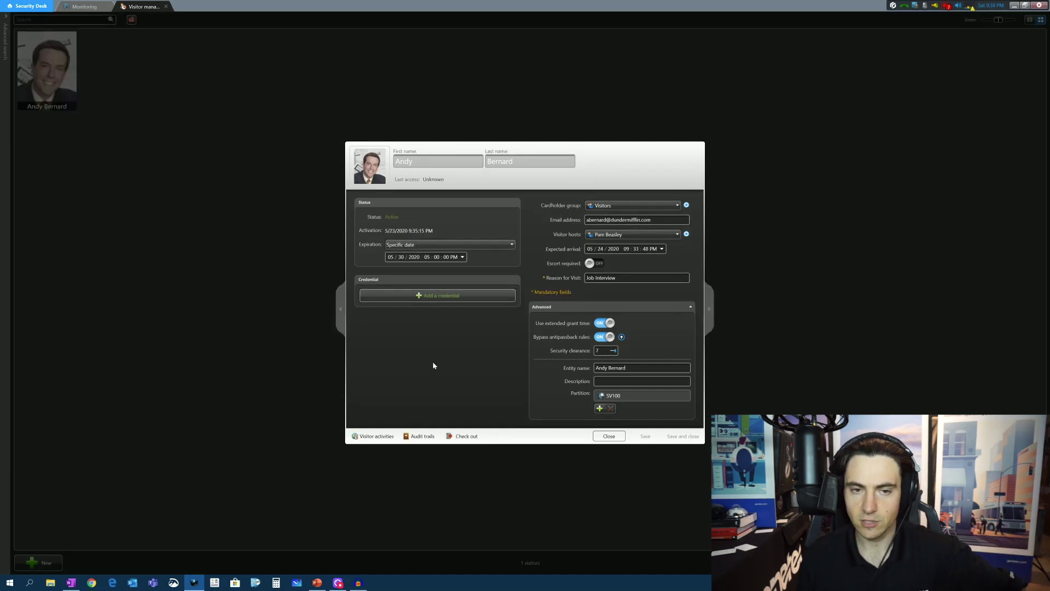
# Check manual card entry with CSN (32 bits) format, then cancel it
pyautogui.click(451, 295)
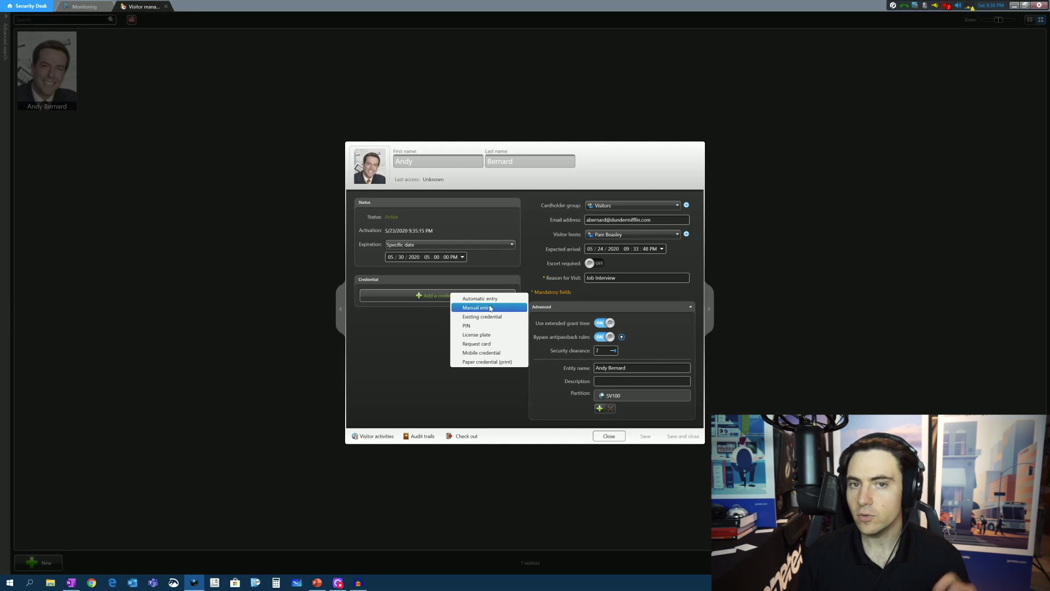
pyautogui.click(490, 308)
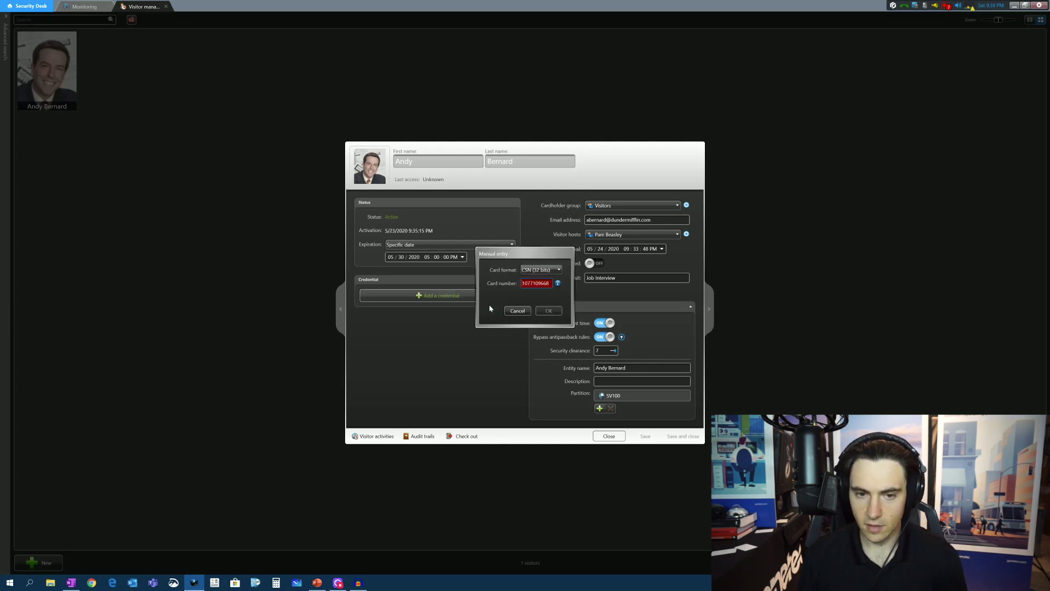
pyautogui.click(549, 271)
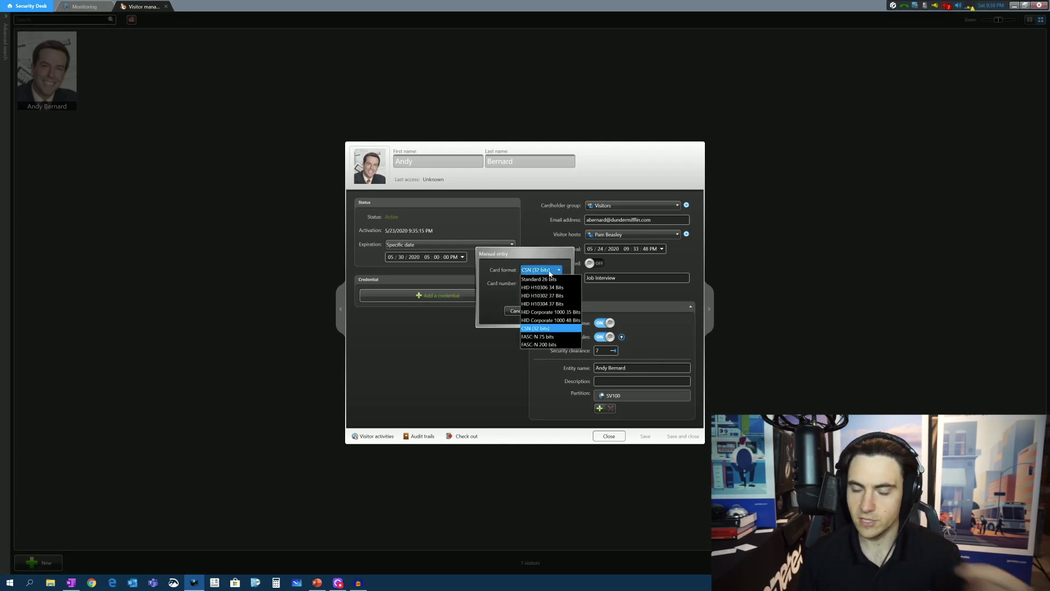
pyautogui.click(549, 271)
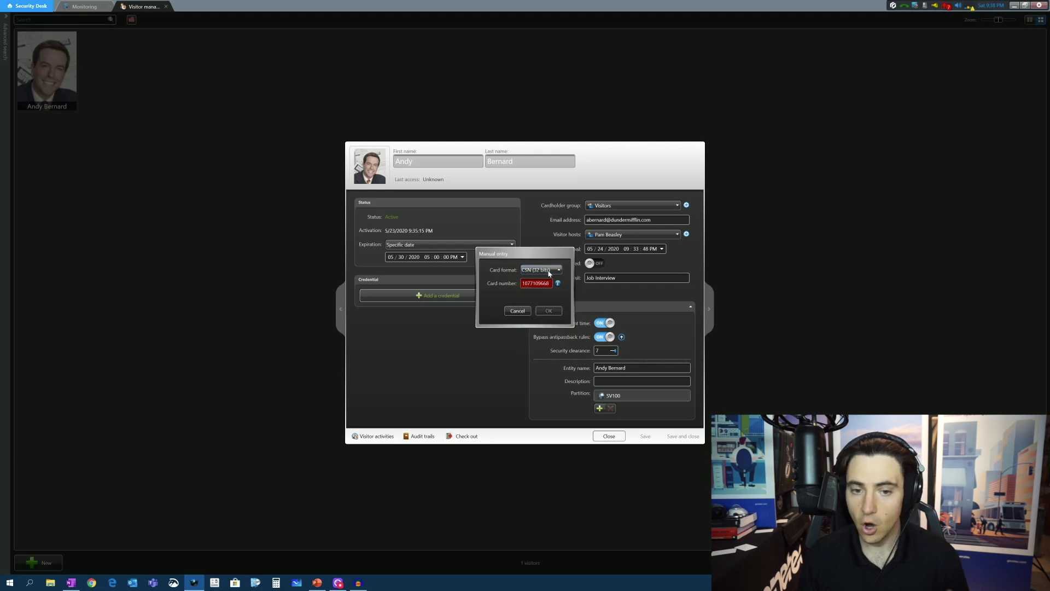
pyautogui.click(516, 310)
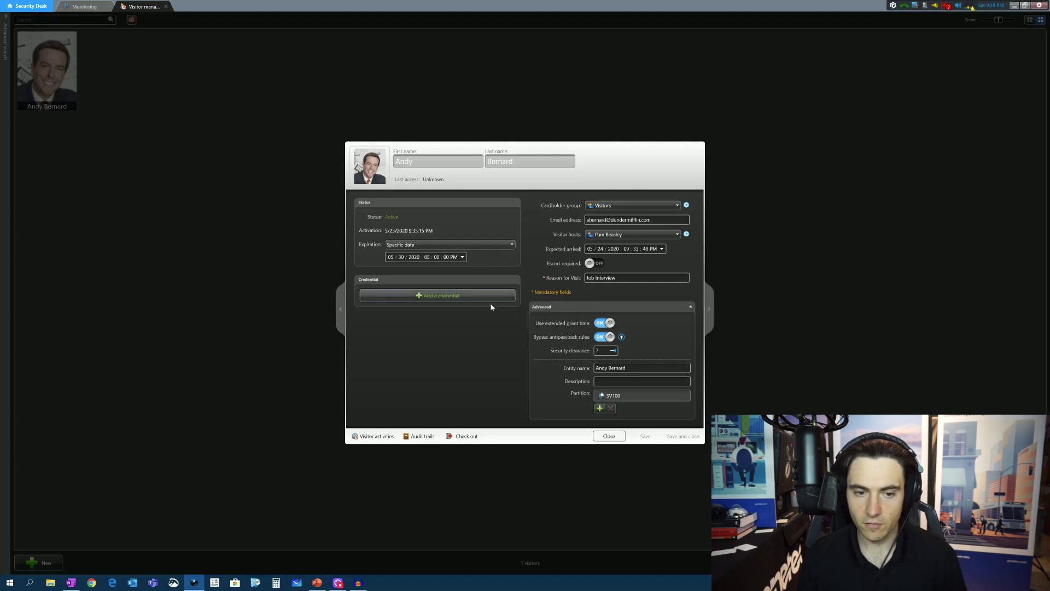
# Enroll a card credential automatically by presenting it at the FrontDoor access point
pyautogui.click(493, 299)
pyautogui.click(521, 304)
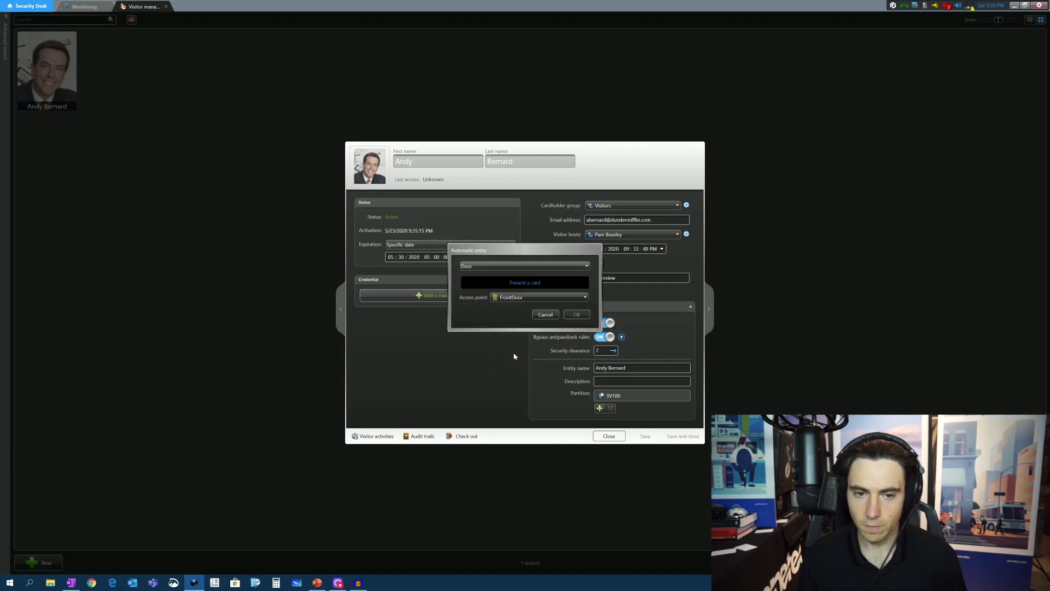
pyautogui.click(517, 297)
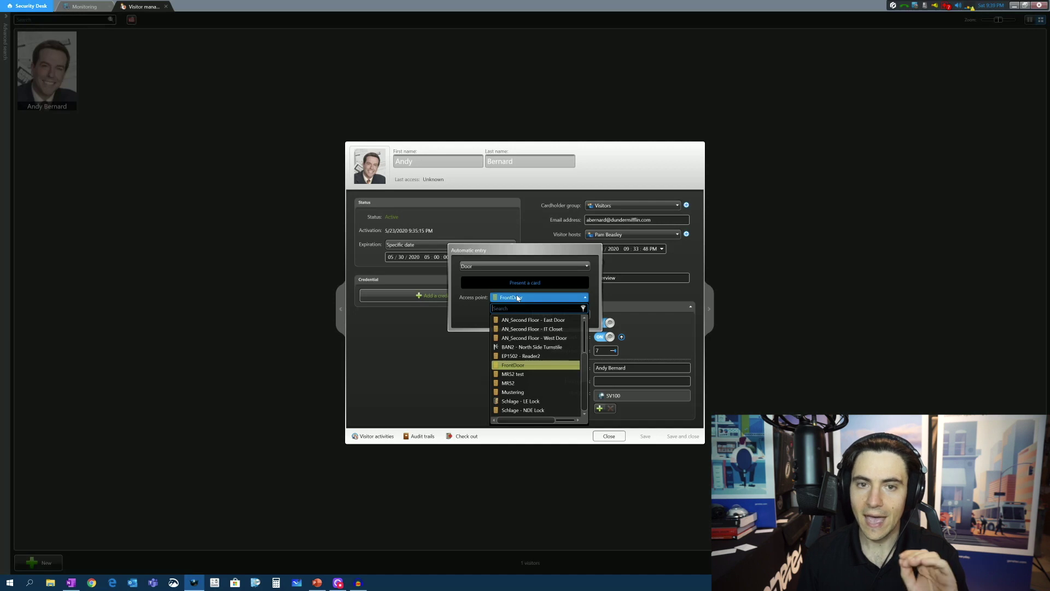
pyautogui.click(517, 297)
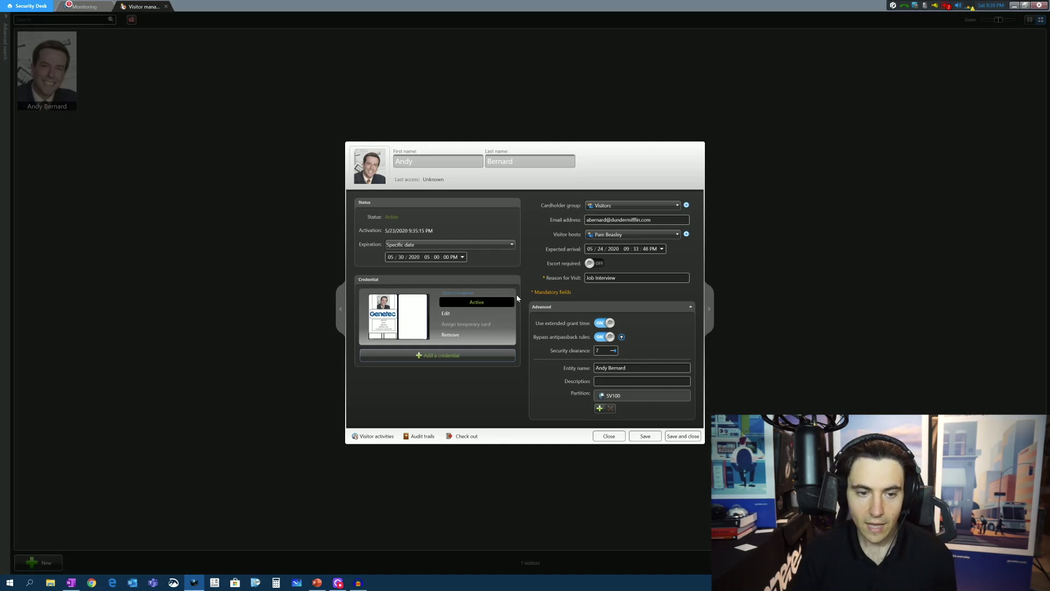
# Add a Paper credential (print) to preview the VISITOR BADGE for printing
pyautogui.click(418, 356)
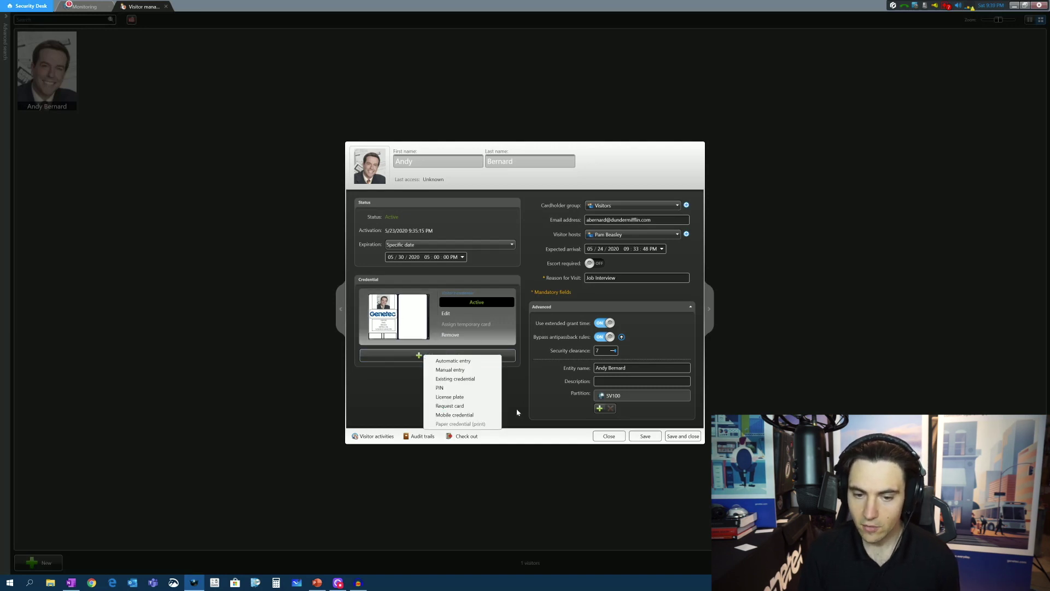
pyautogui.click(477, 365)
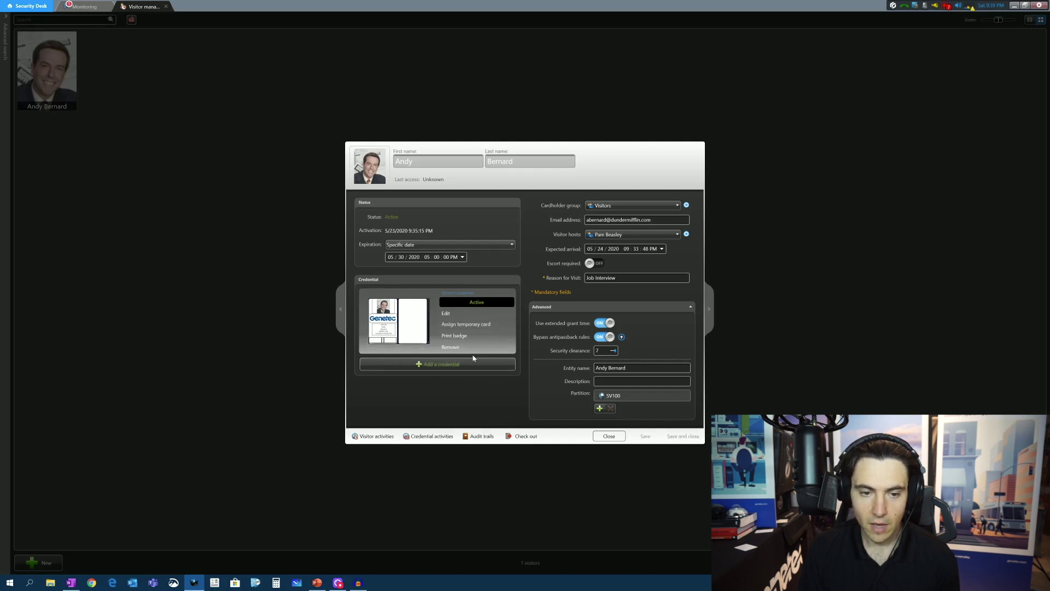
pyautogui.click(474, 365)
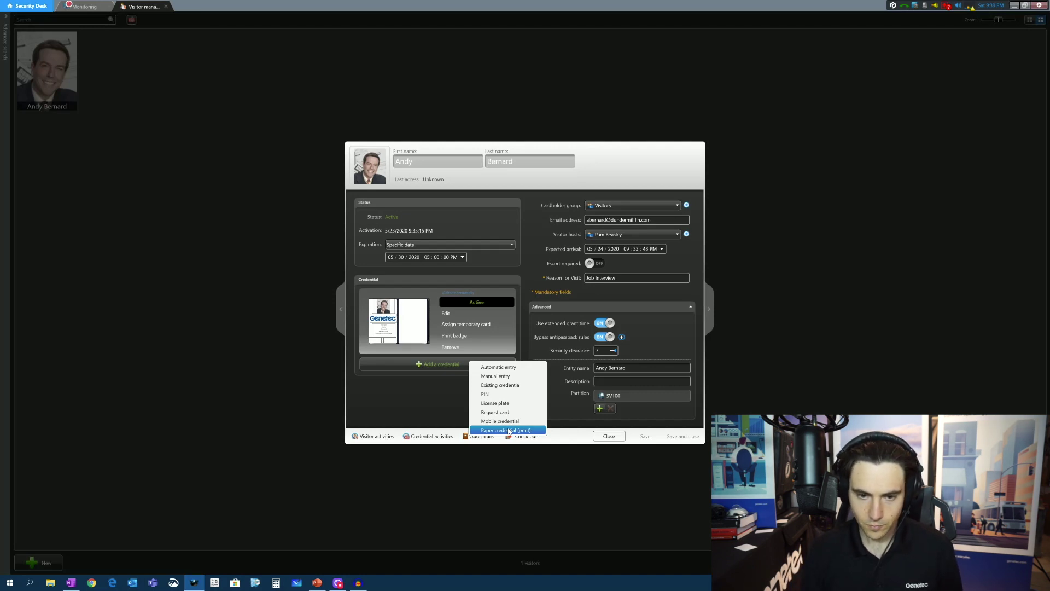
pyautogui.click(509, 431)
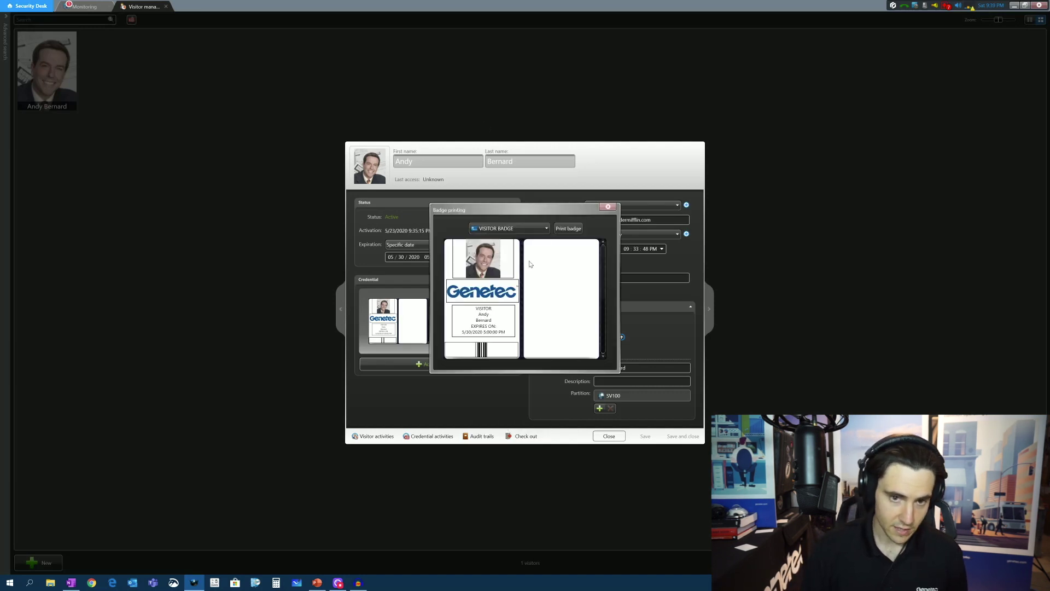
# Print the visitor's paper badge on the selected printer
pyautogui.click(569, 229)
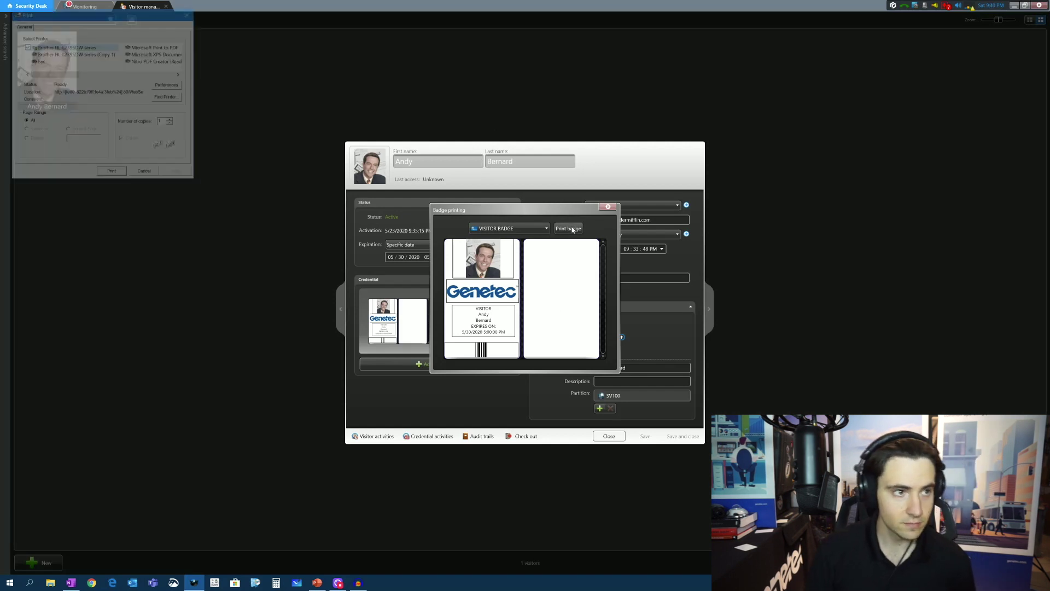
pyautogui.click(112, 173)
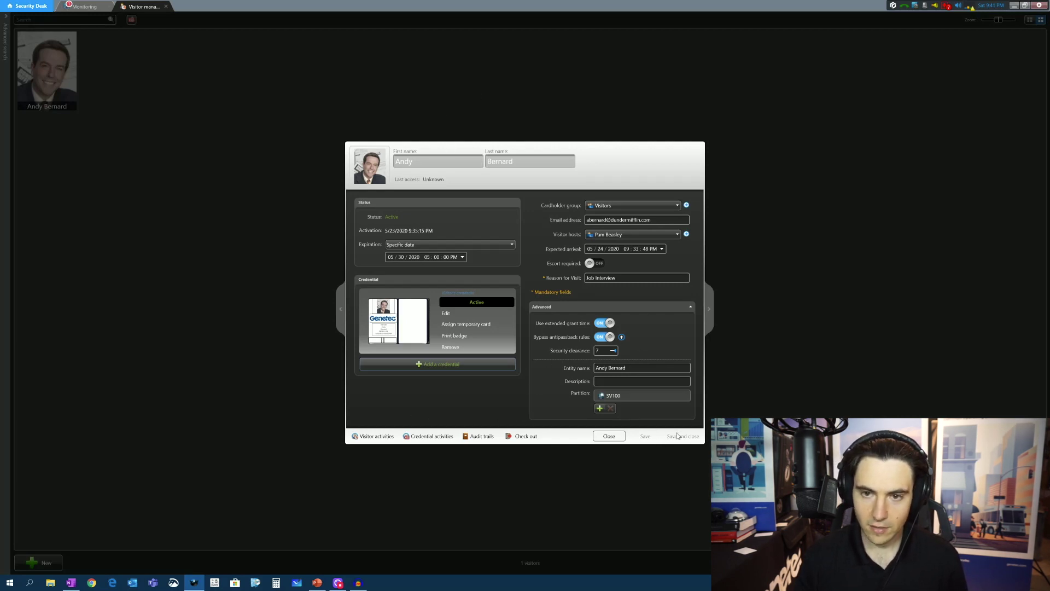
# Close the visitor record, select the visitor's tile, and switch to Monitoring
pyautogui.click(609, 436)
pyautogui.click(54, 69)
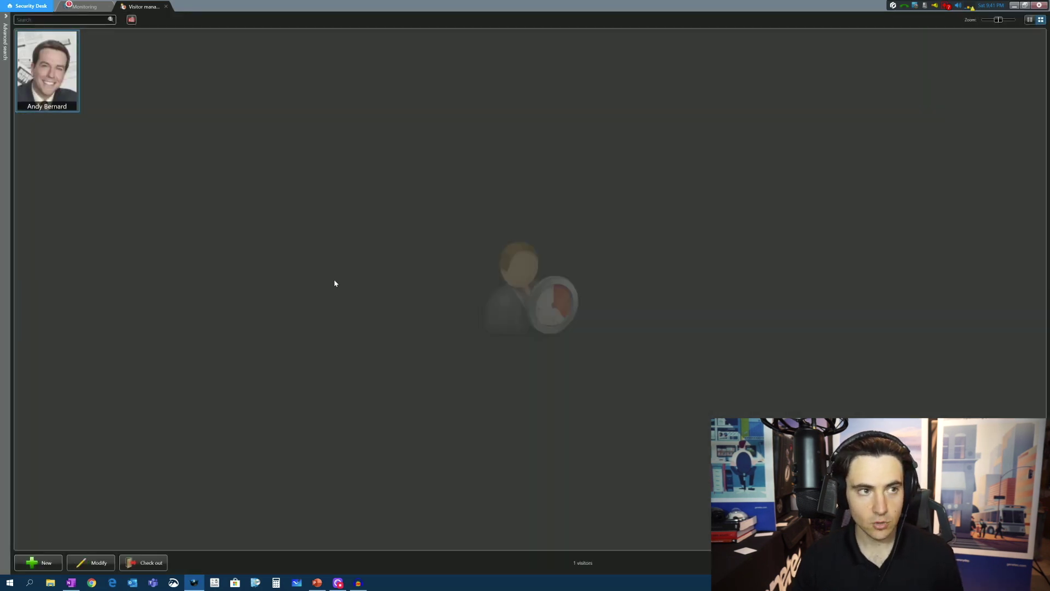
pyautogui.click(94, 7)
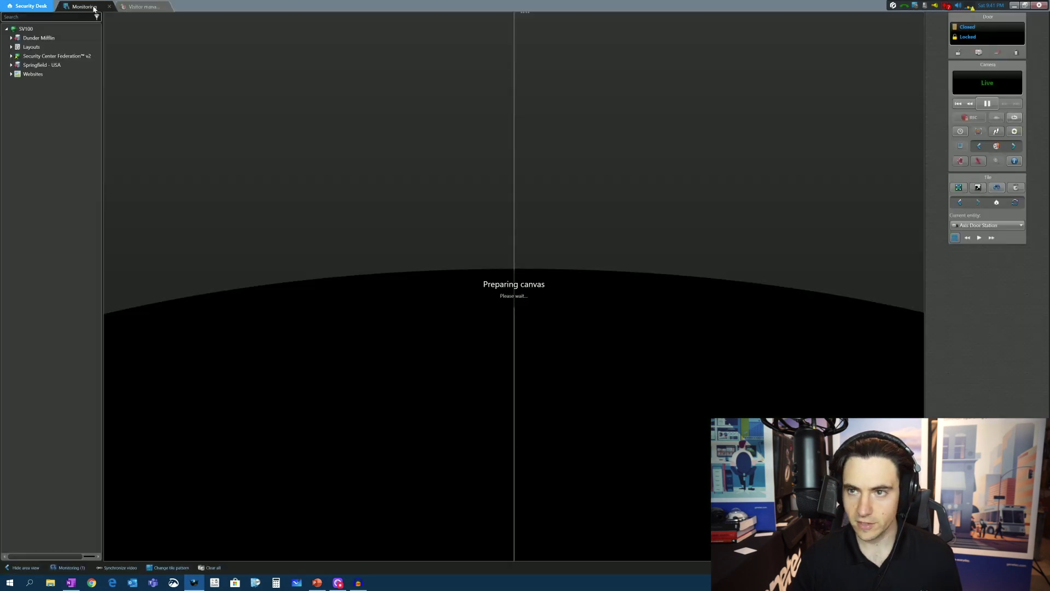